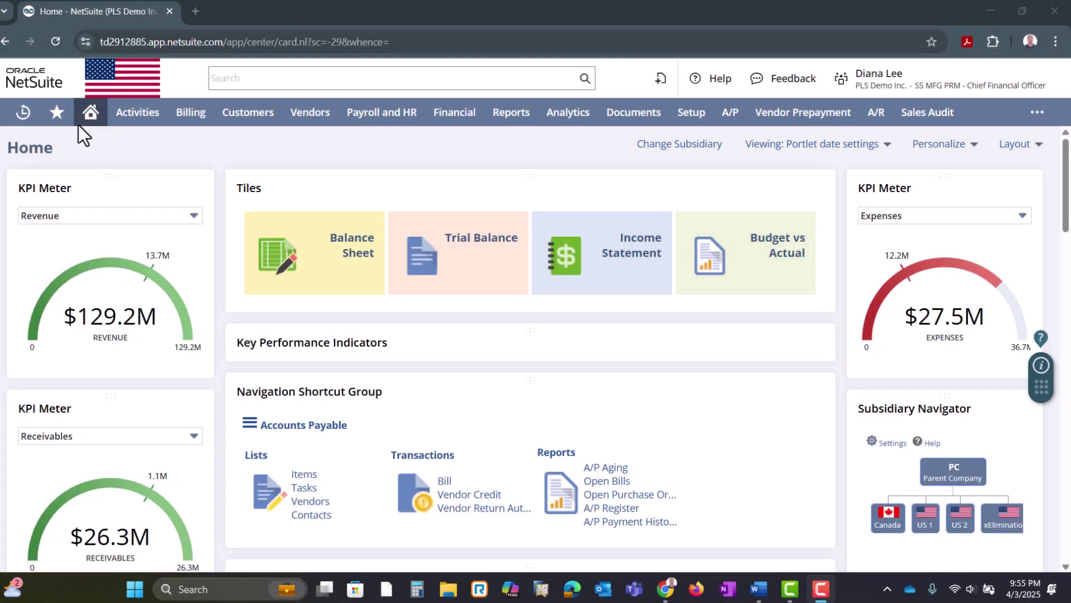
Create an Advanced Intercompany Journal for subsidiary Canada, memo 'Purchase supplies from US1', currency US Dollar.
mouse_move(56, 112)
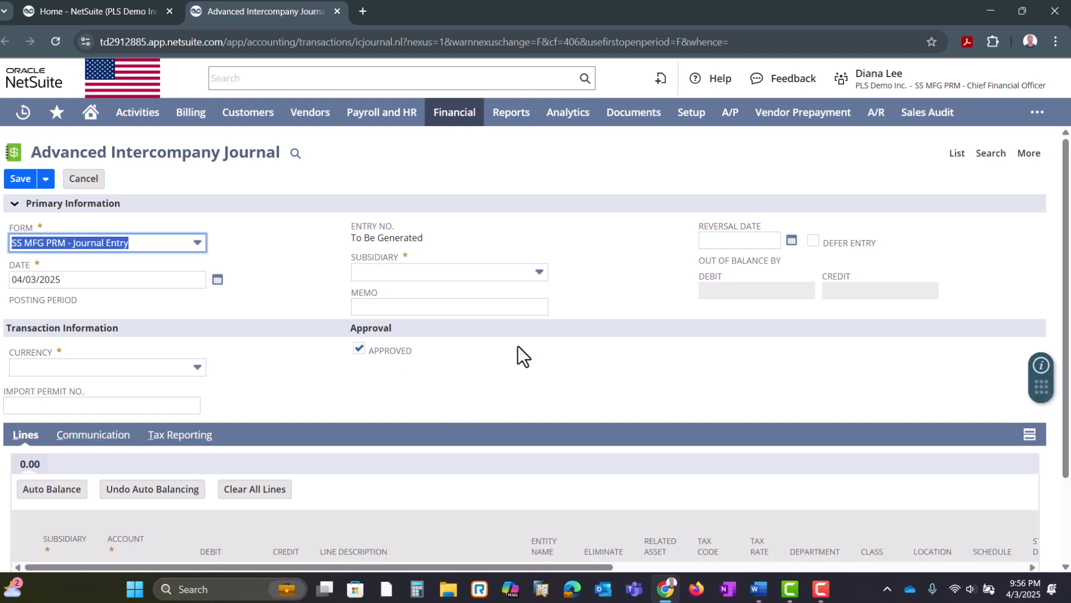
left_click(395, 272)
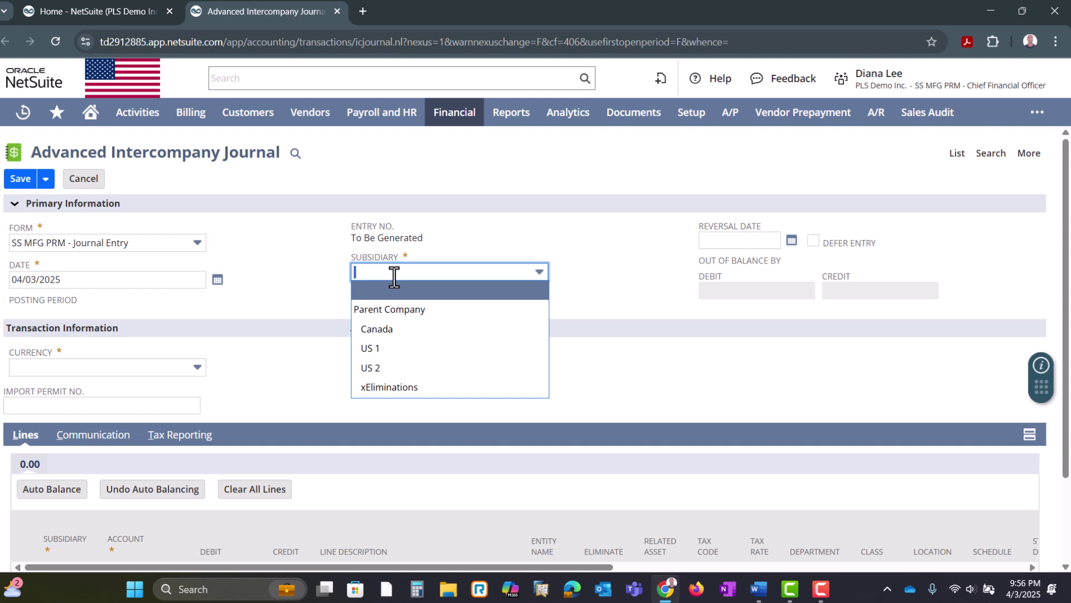
left_click(396, 334)
left_click(371, 307)
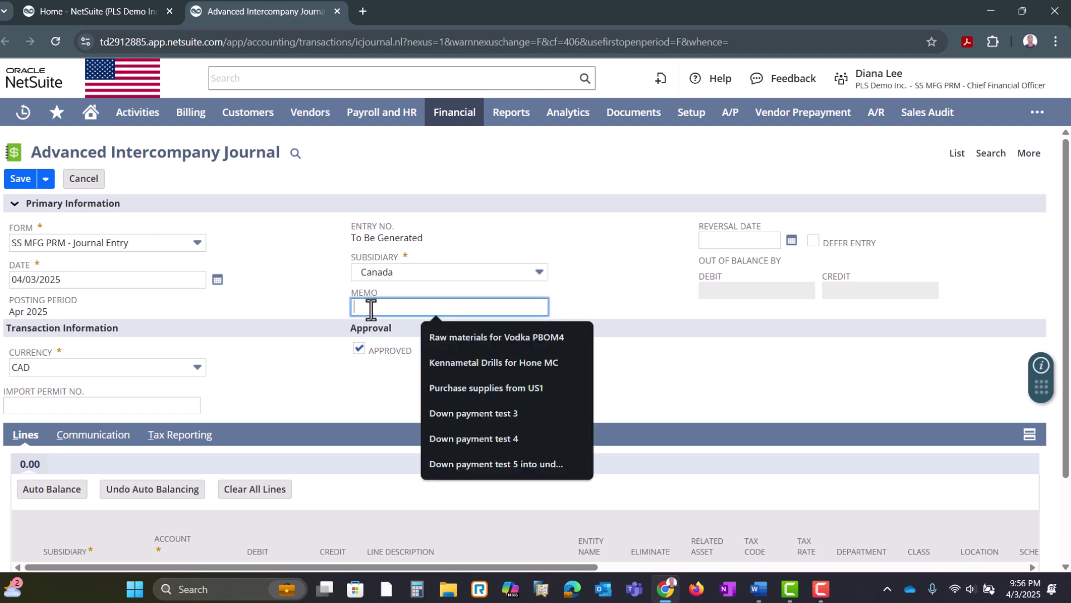
type("Purchase supplies from US1")
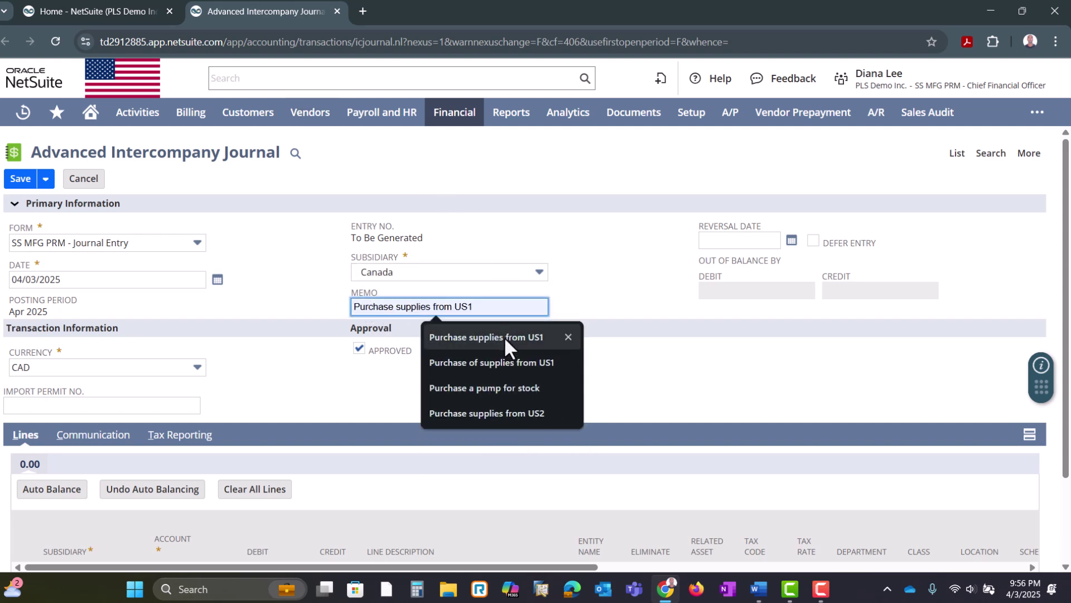
left_click(504, 336)
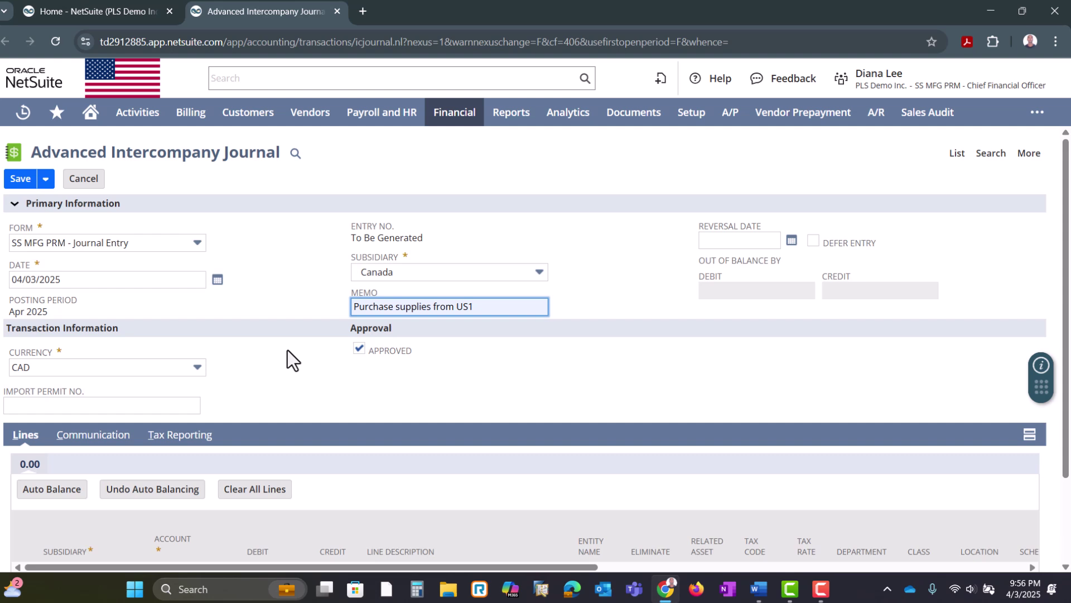
left_click(194, 368)
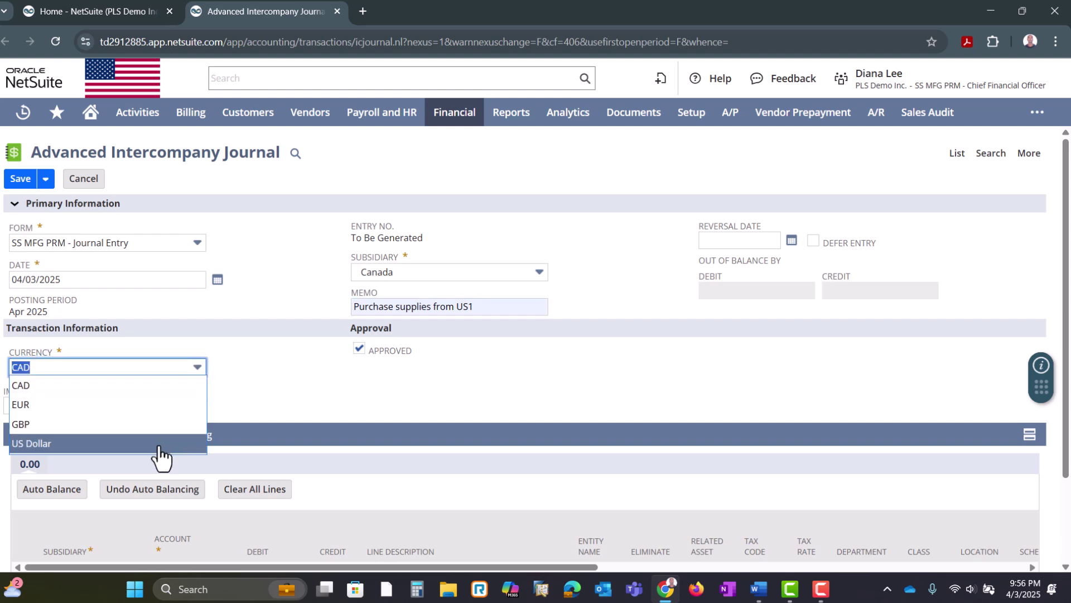
left_click(160, 444)
scroll(245, 418, "down", 2)
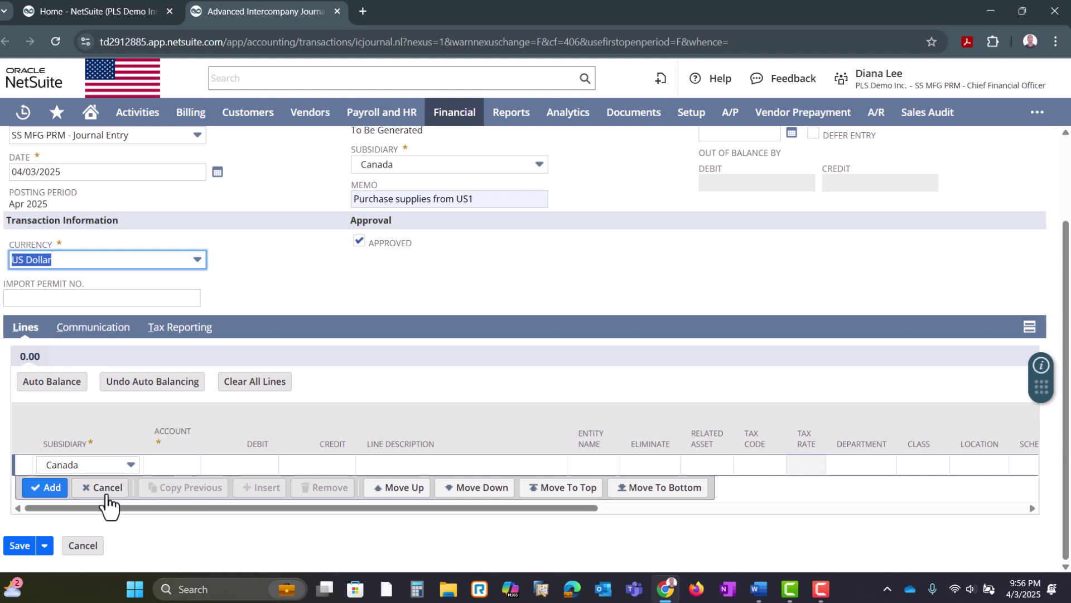
Add a Canada line debiting 777.00 to 6240 Supplies Expense.
left_click(170, 465)
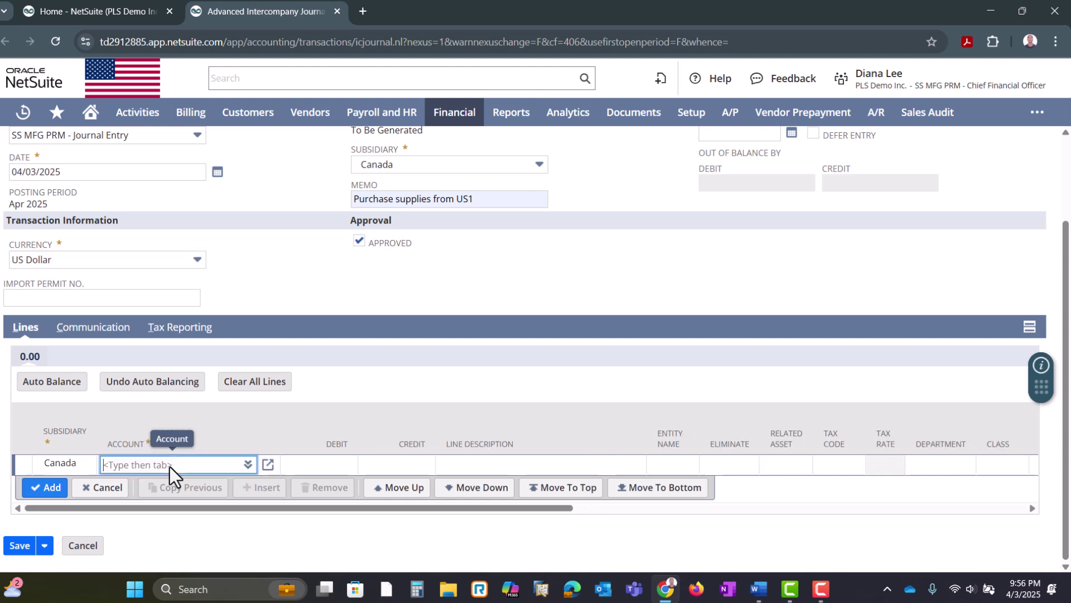
left_click(248, 466)
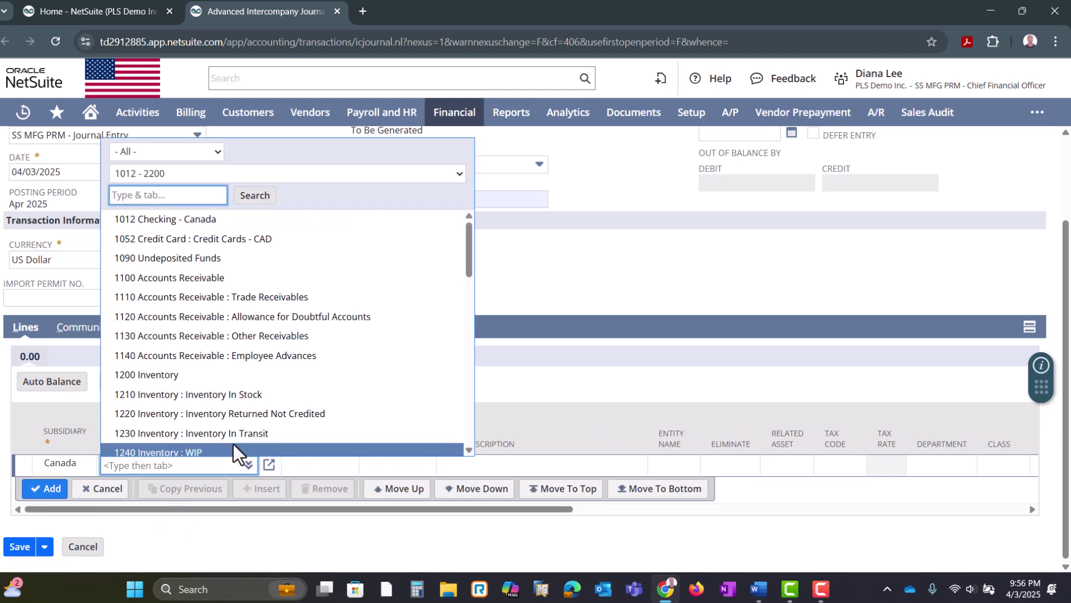
left_click(216, 152)
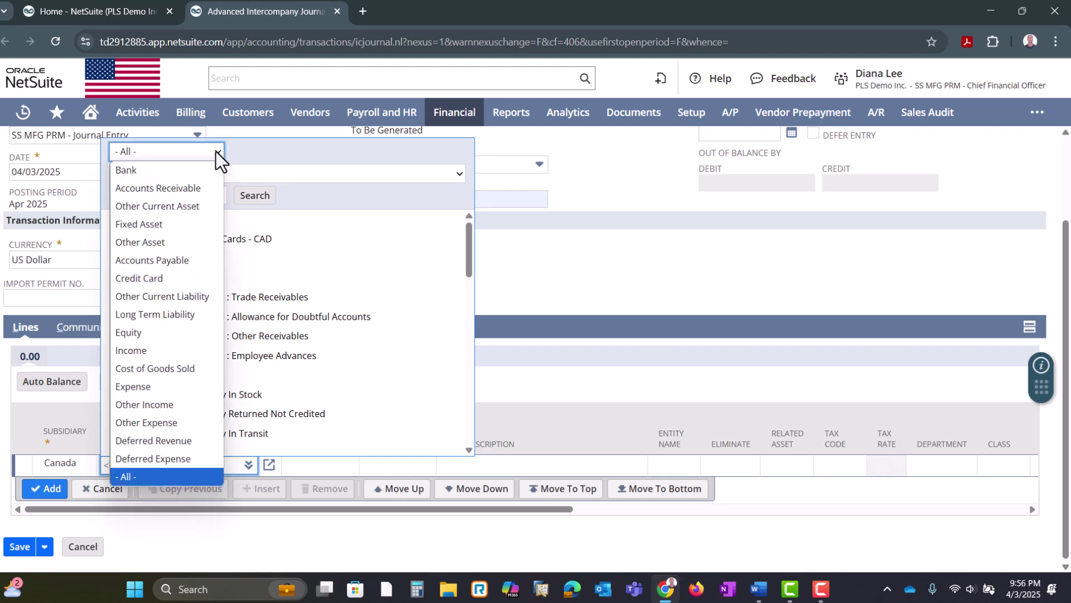
left_click(183, 386)
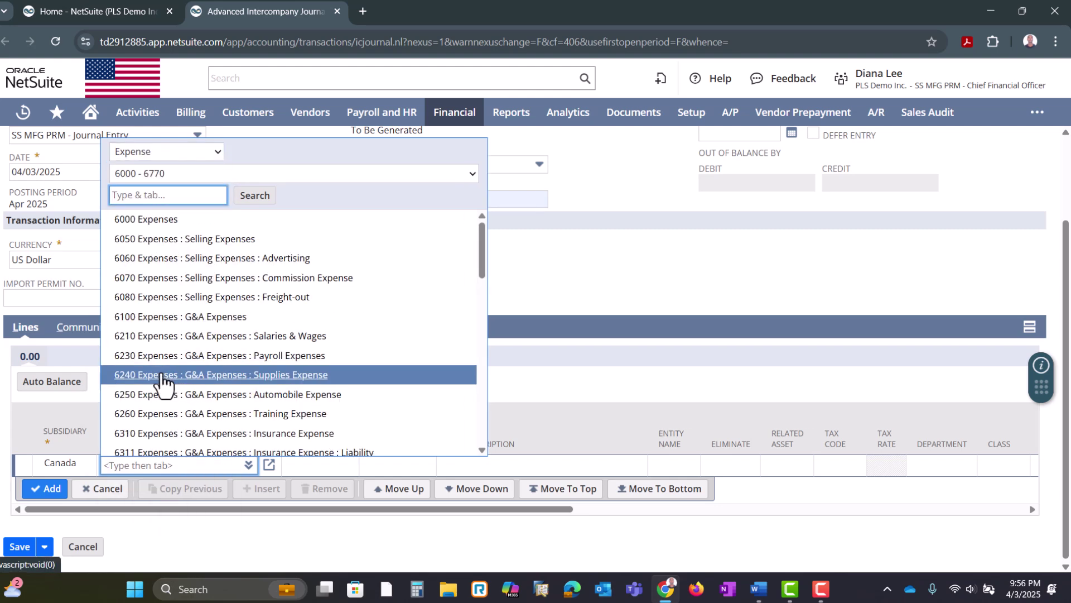
left_click(152, 379)
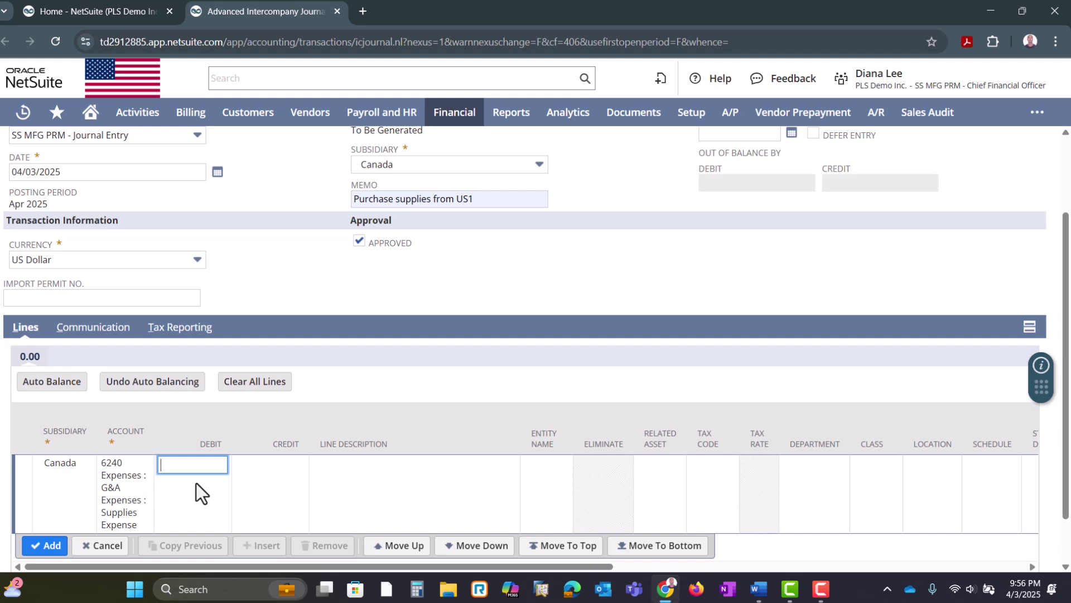
type("777")
key("Tab")
key("Tab")
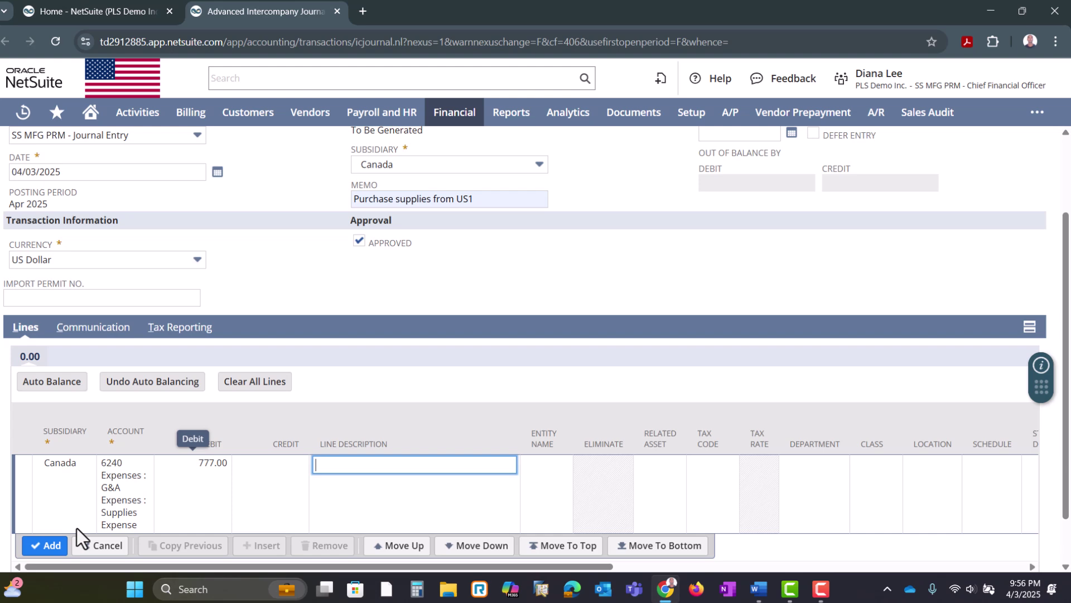
left_click(49, 547)
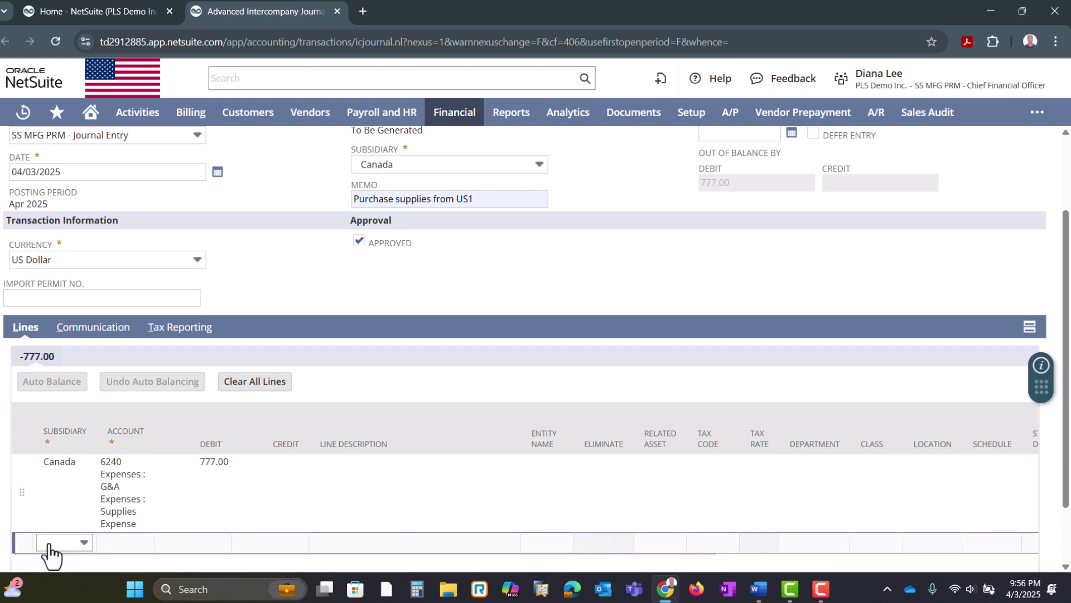
Add a US 1 line crediting 777.00 to account 6240.
left_click(82, 545)
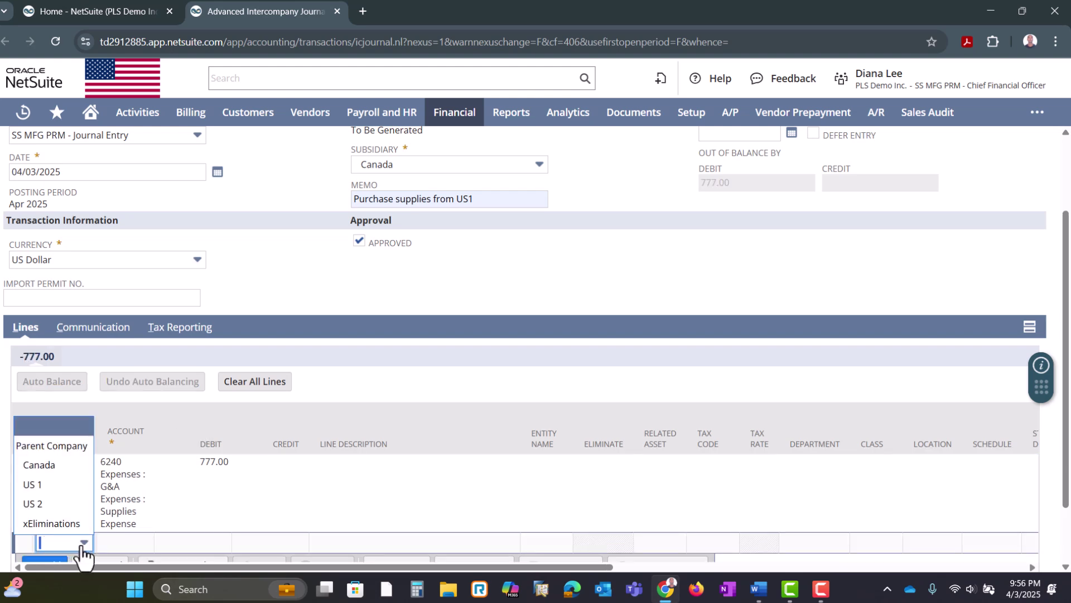
left_click(34, 485)
key("Tab")
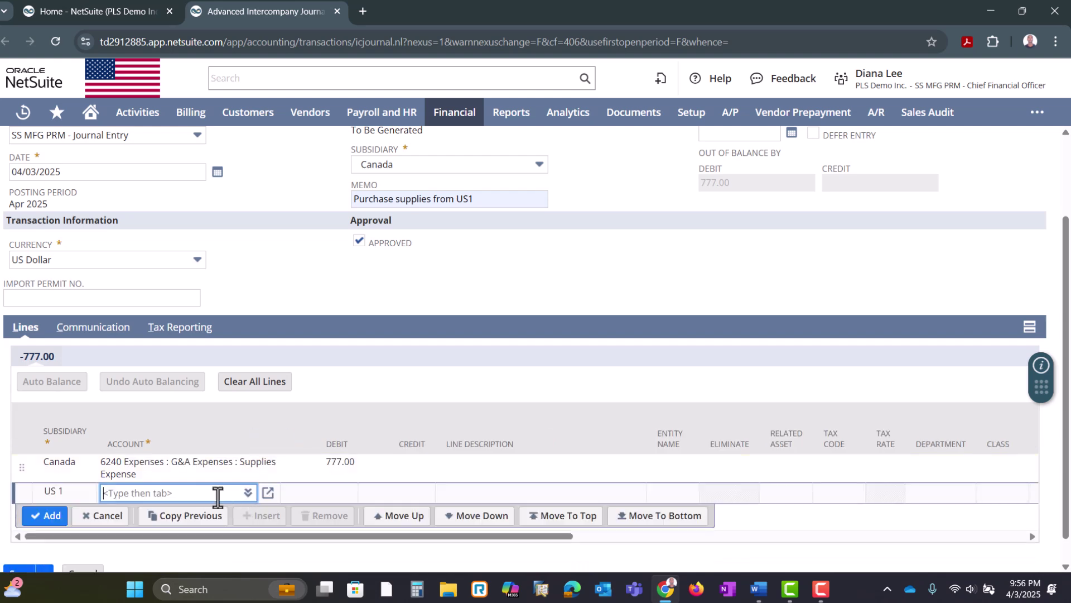
type("6240")
key("Tab")
key("Tab")
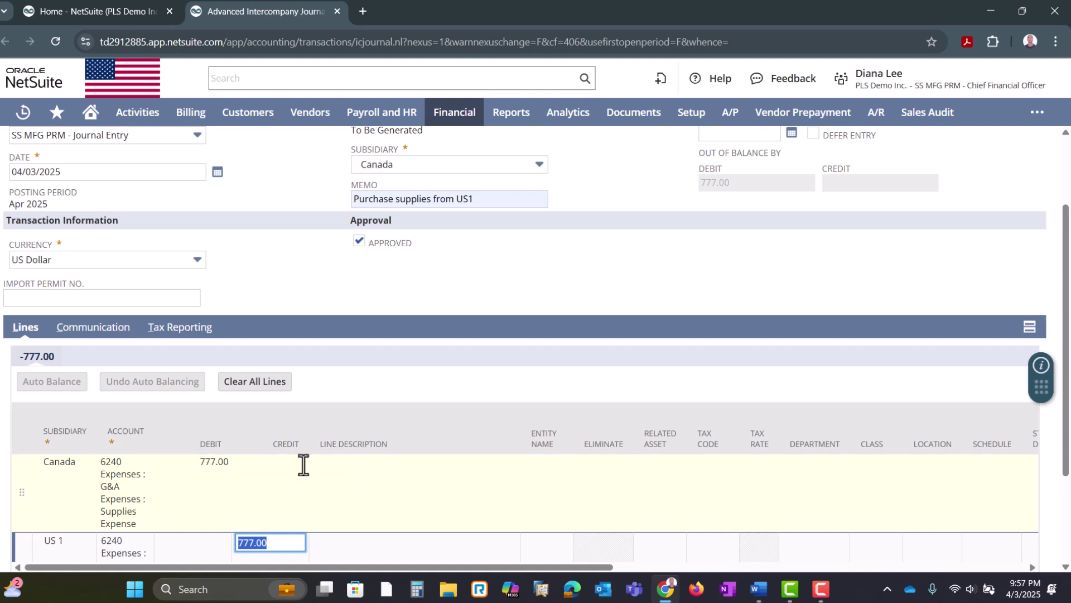
scroll(307, 463, "down", 2)
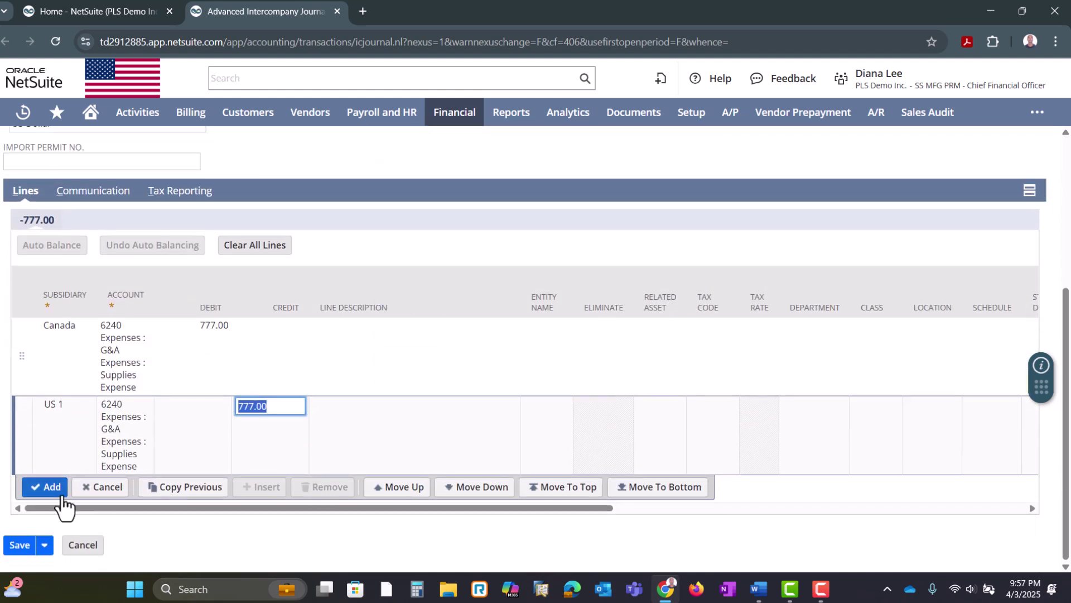
left_click(52, 487)
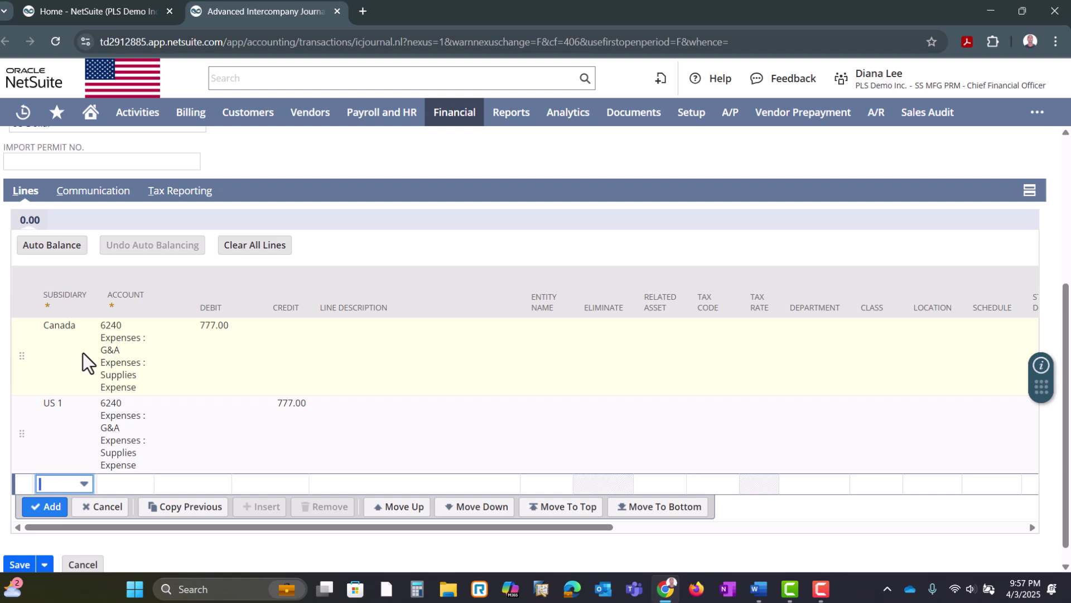
Auto-balance the intercompany lines so the journal saves as JE208.
left_click(49, 249)
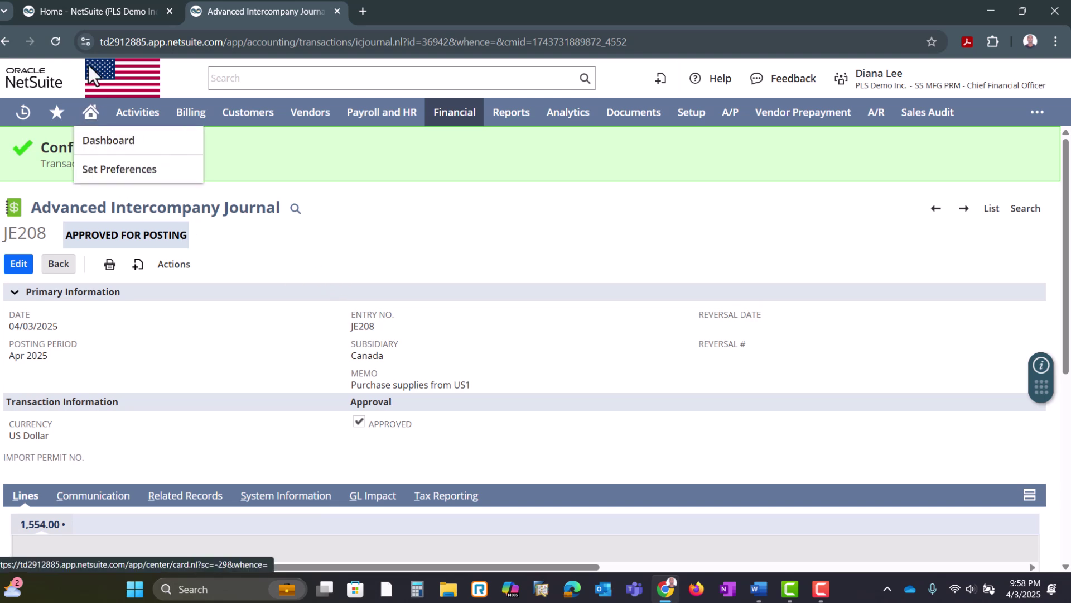
Open the Balance Sheet from Home and refresh it with columns set to Subsidiary (Hierarchy).
left_click(89, 14)
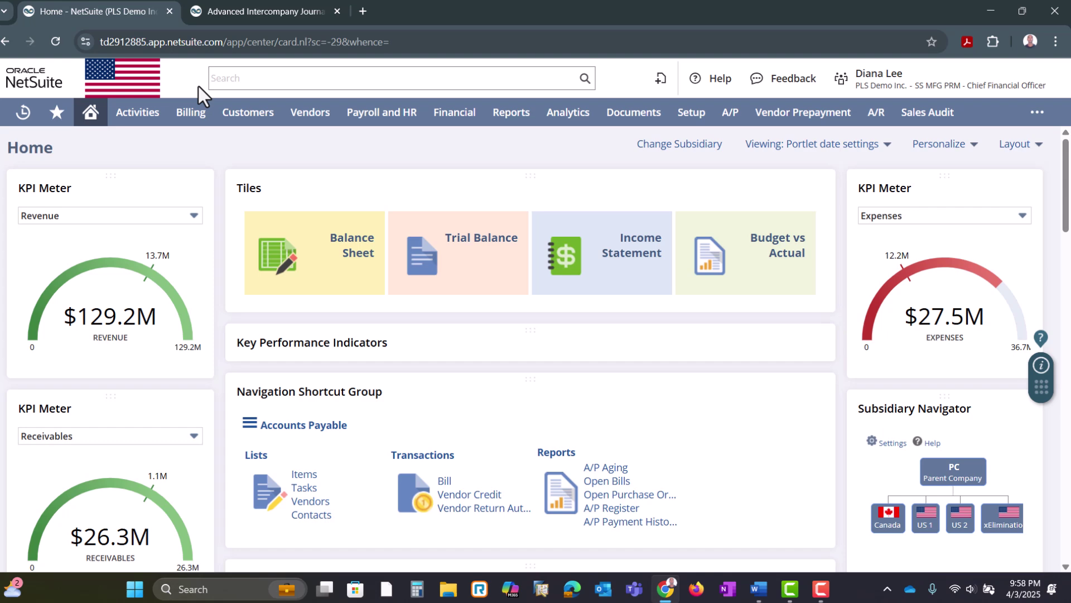
left_click(339, 241)
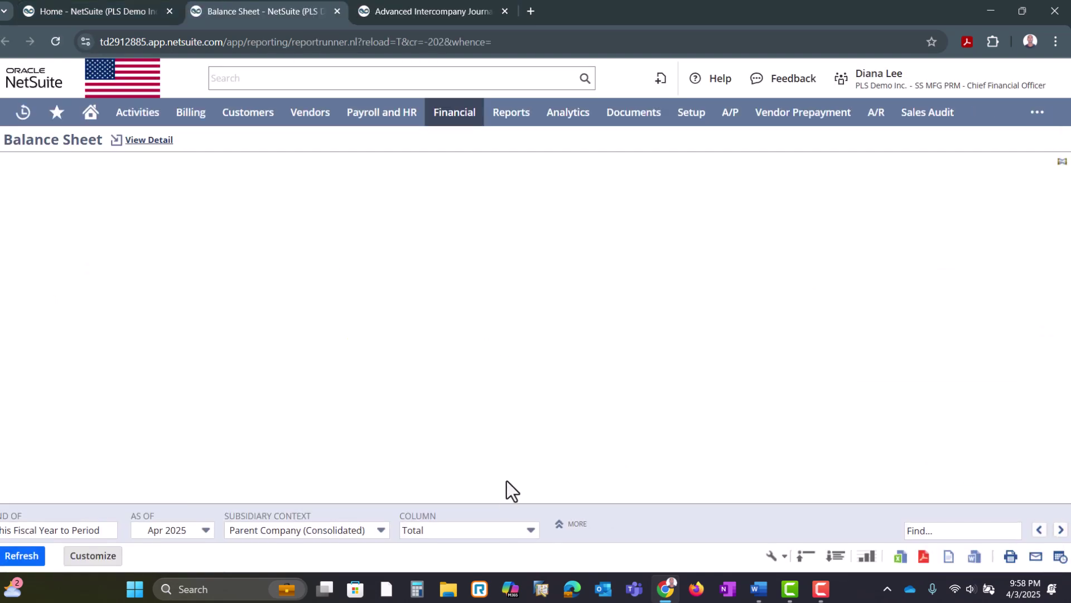
left_click(532, 533)
left_click(532, 534)
left_click(532, 534)
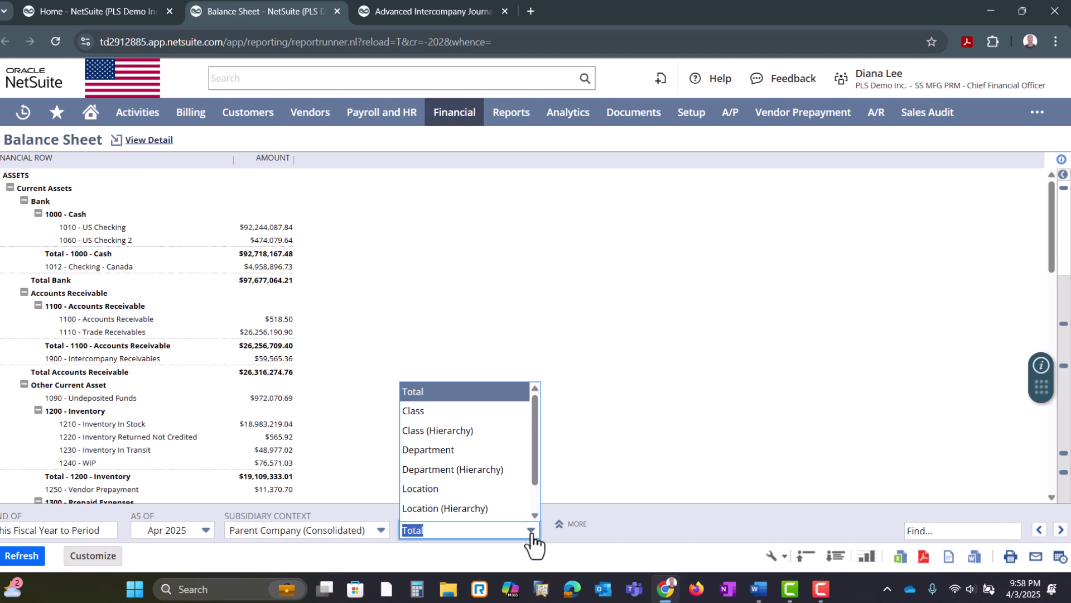
scroll(479, 494, "down", 1)
scroll(478, 500, "down", 1)
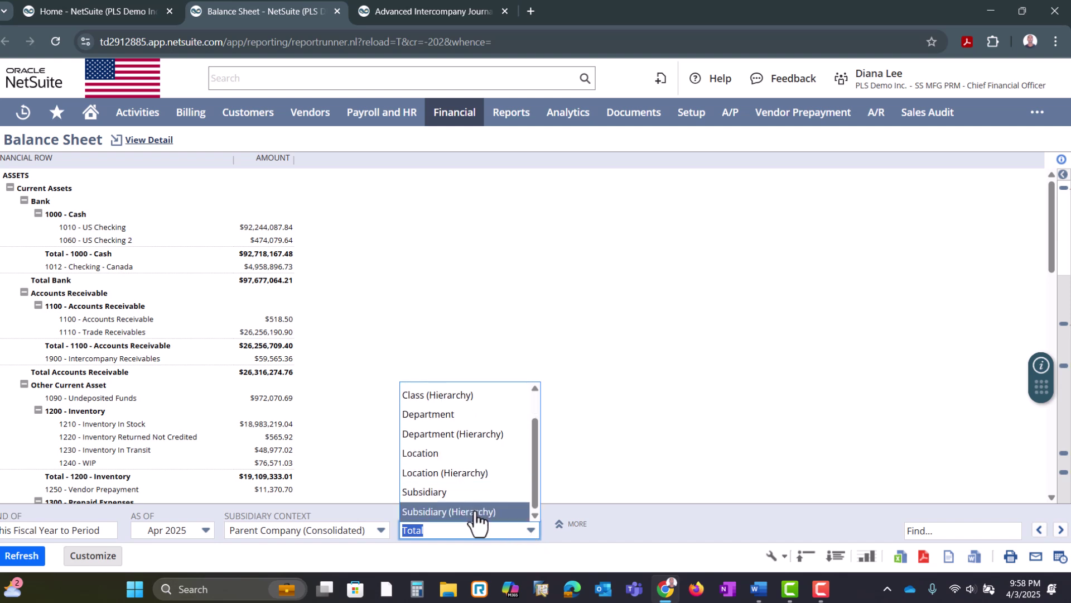
left_click(478, 513)
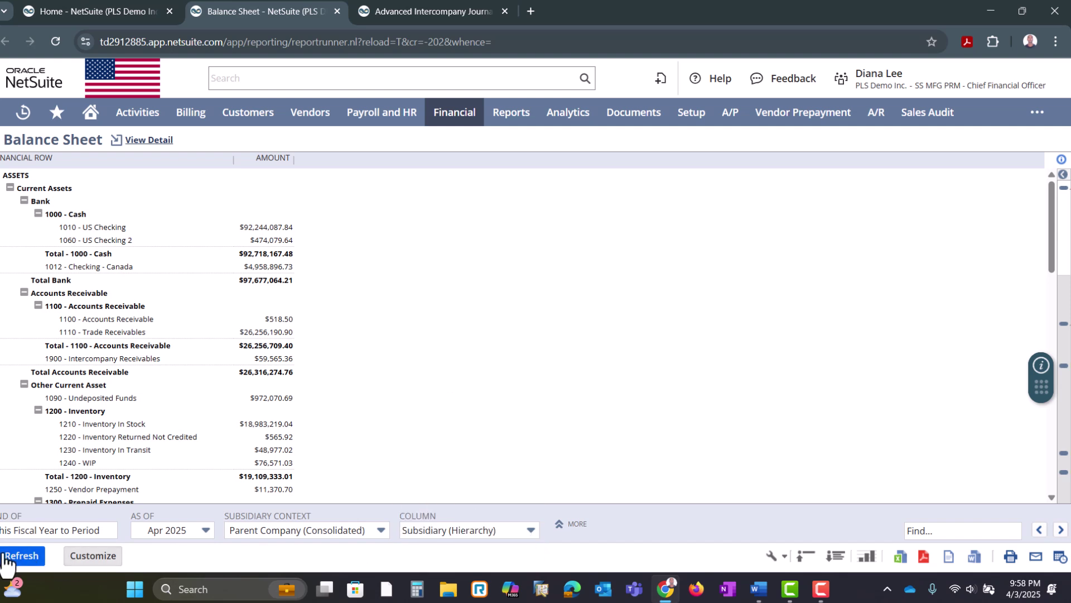
left_click(7, 551)
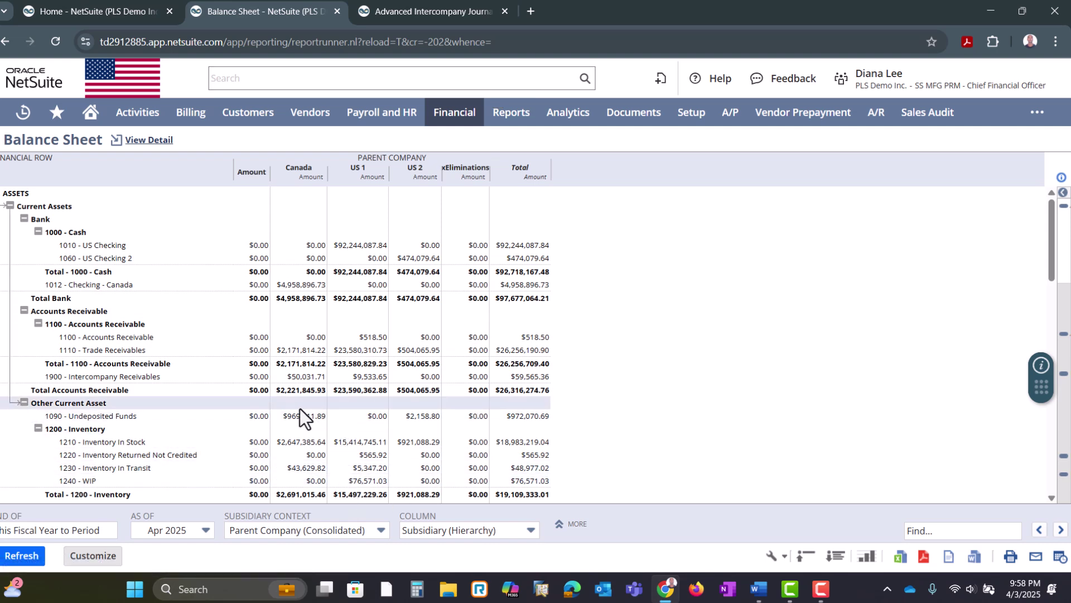
Drill from US 1's $9,533.65 Intercompany Receivables into JE208 and view its lines.
left_click(366, 385)
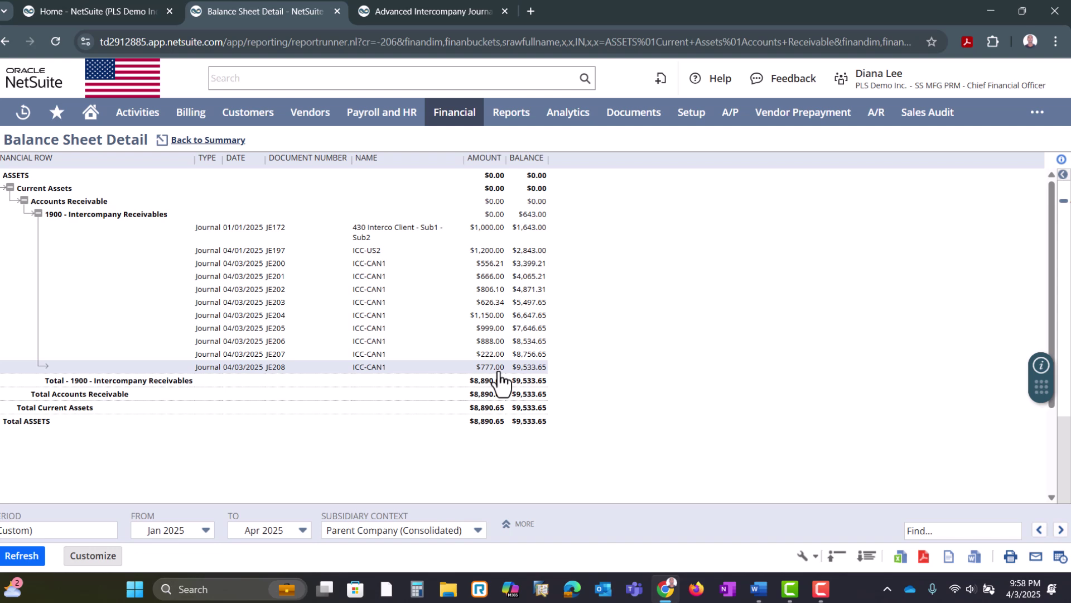
left_click(378, 368)
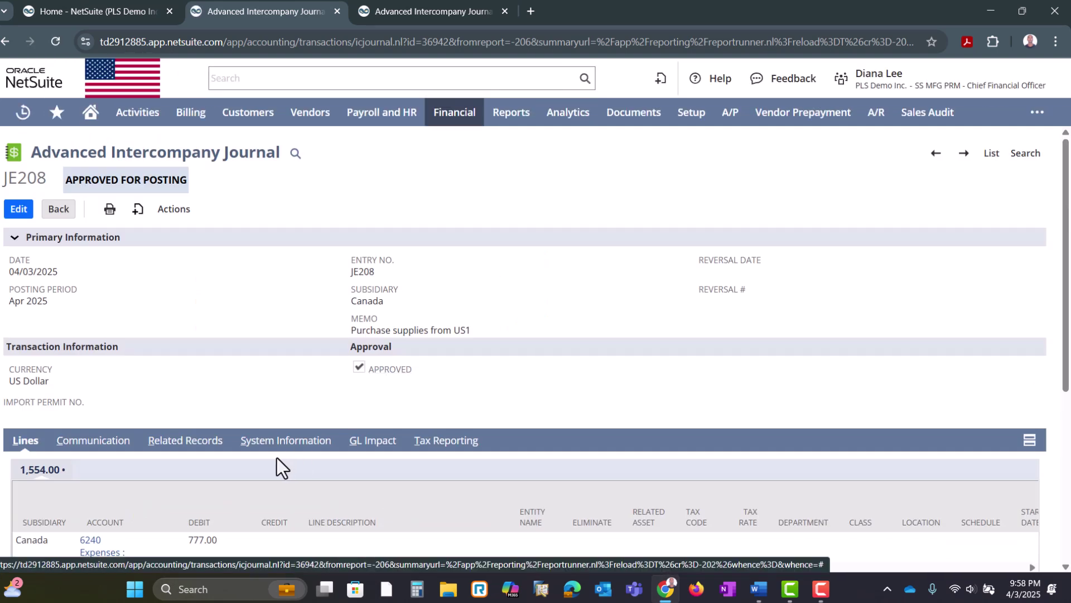
scroll(277, 458, "down", 5)
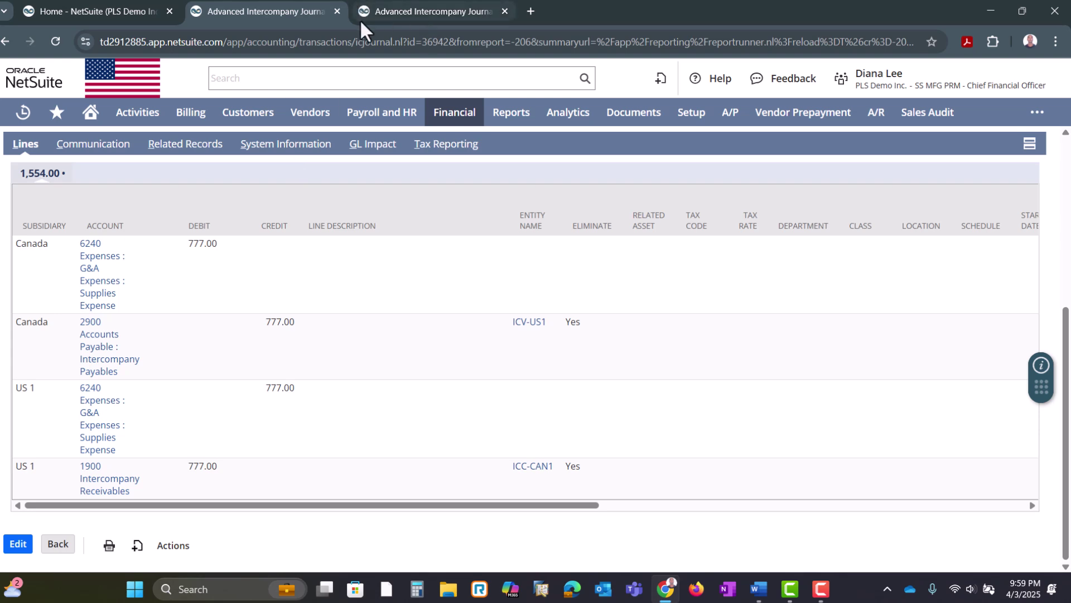
Drill from Canada's $5,838.10 in 2900 Intercompany Payables into journal JE208.
left_click(5, 43)
left_click(5, 43)
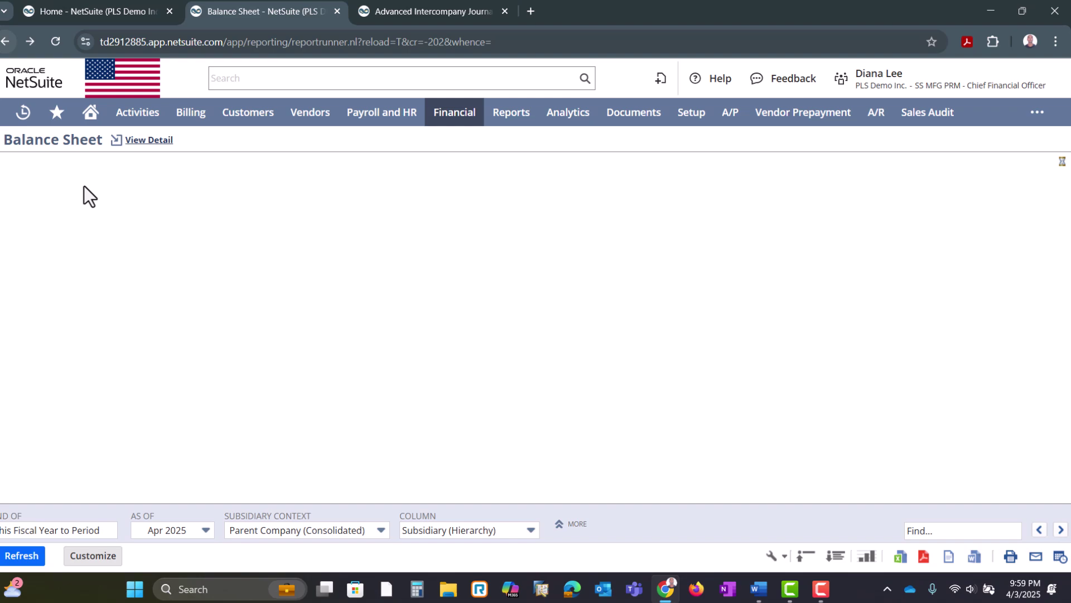
scroll(145, 380, "down", 6)
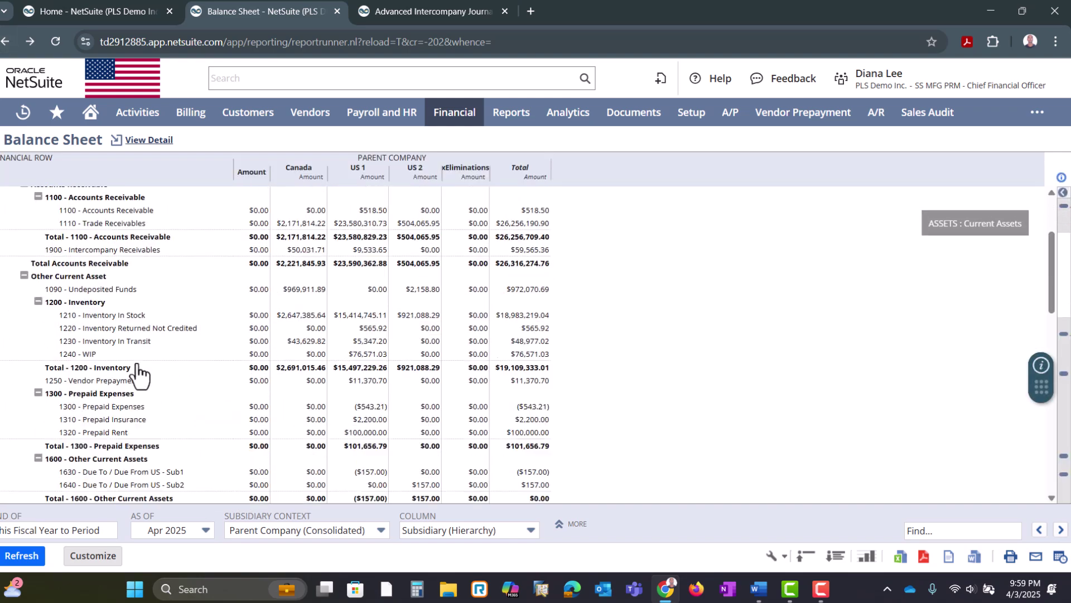
scroll(136, 366, "down", 3)
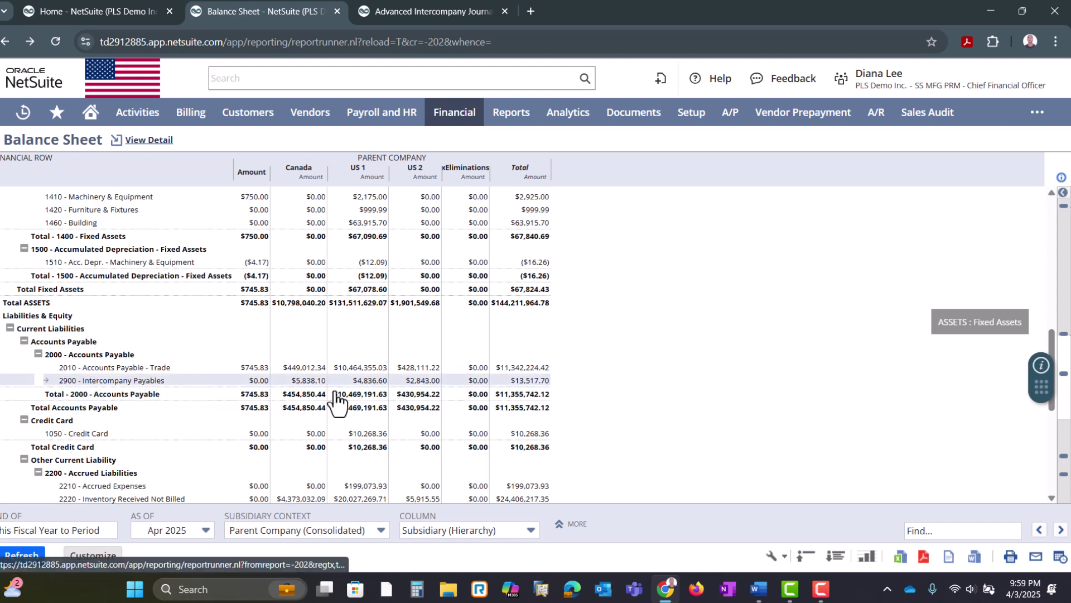
left_click(308, 381)
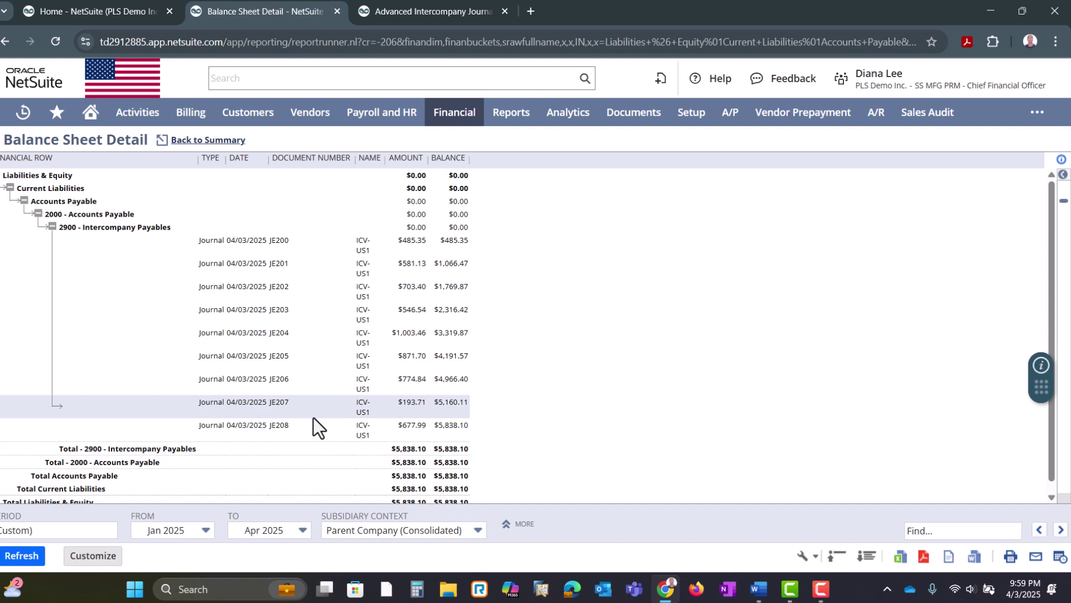
left_click(275, 424)
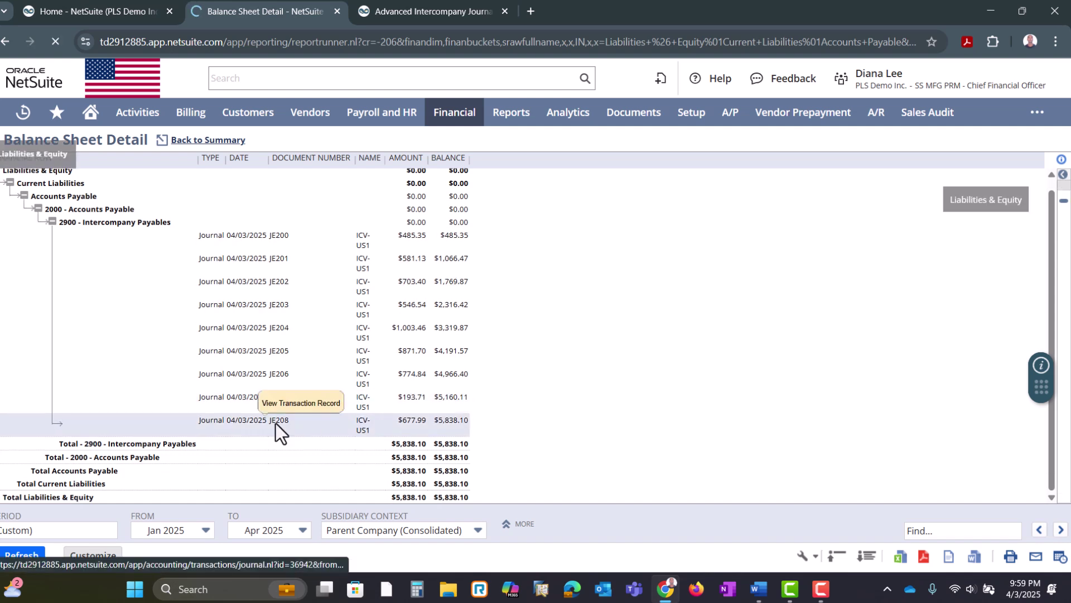
Open Manage Accounting Periods from Shortcuts in a new tab.
scroll(317, 386, "down", 5)
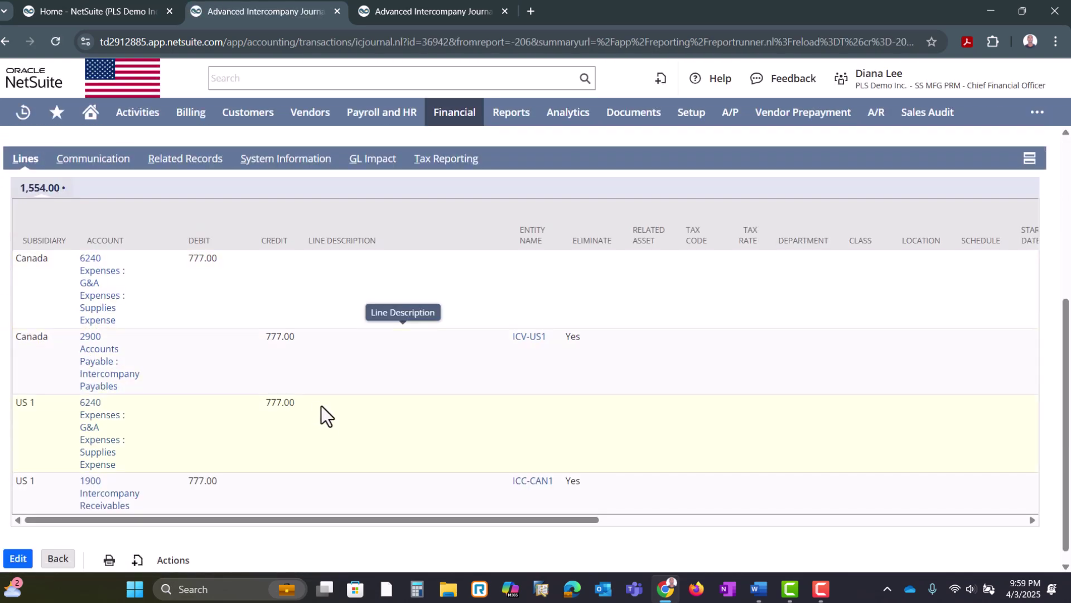
scroll(80, 161, "up", 5)
mouse_move(57, 115)
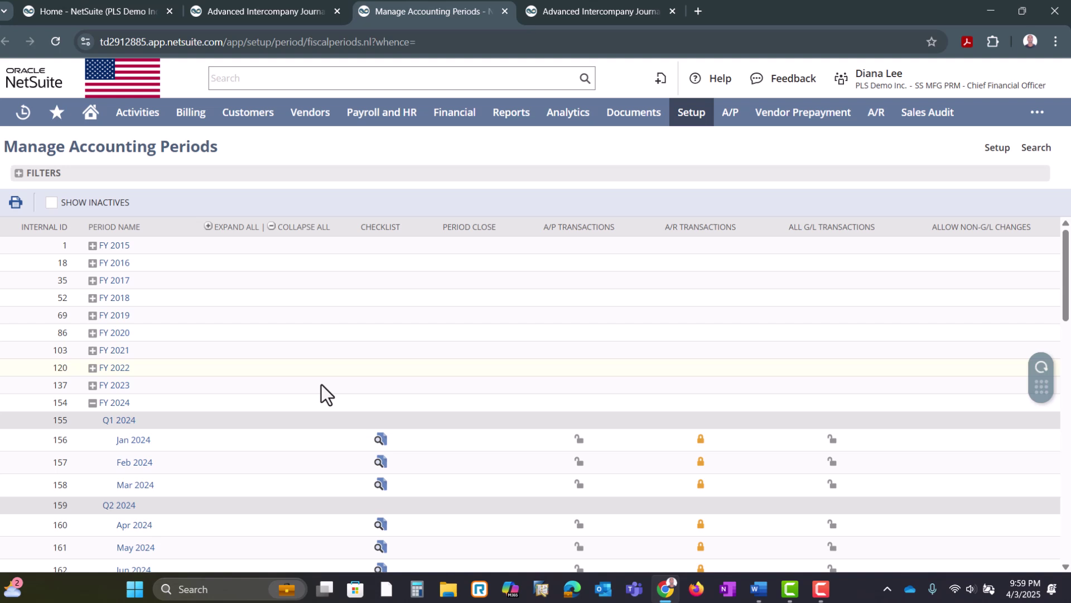
Collapse FY 2024 and open the Apr 2025 Period Close Checklist.
left_click(94, 404)
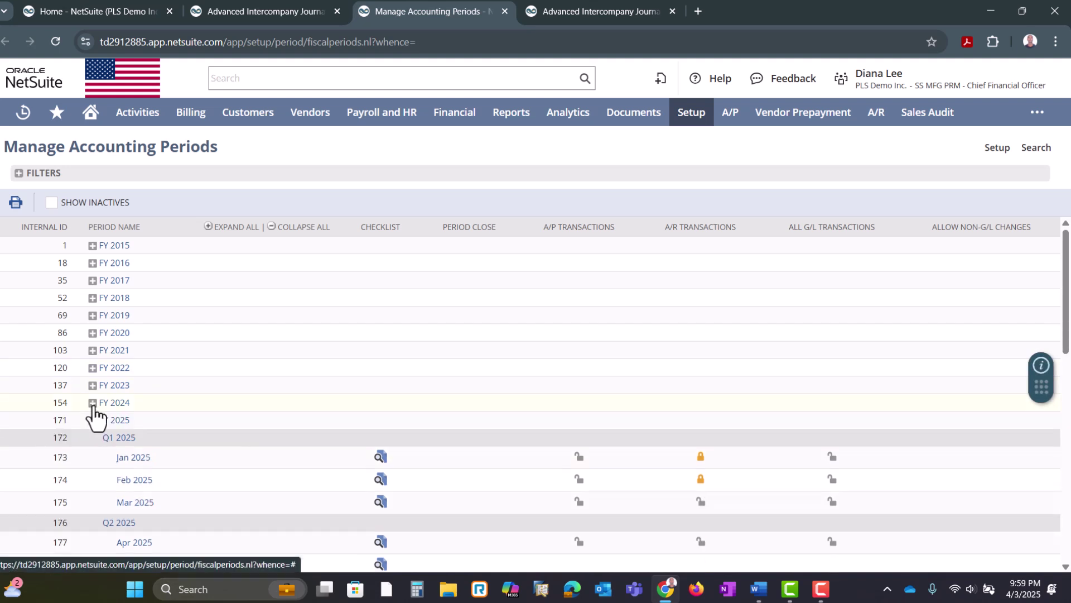
scroll(307, 351, "down", 3)
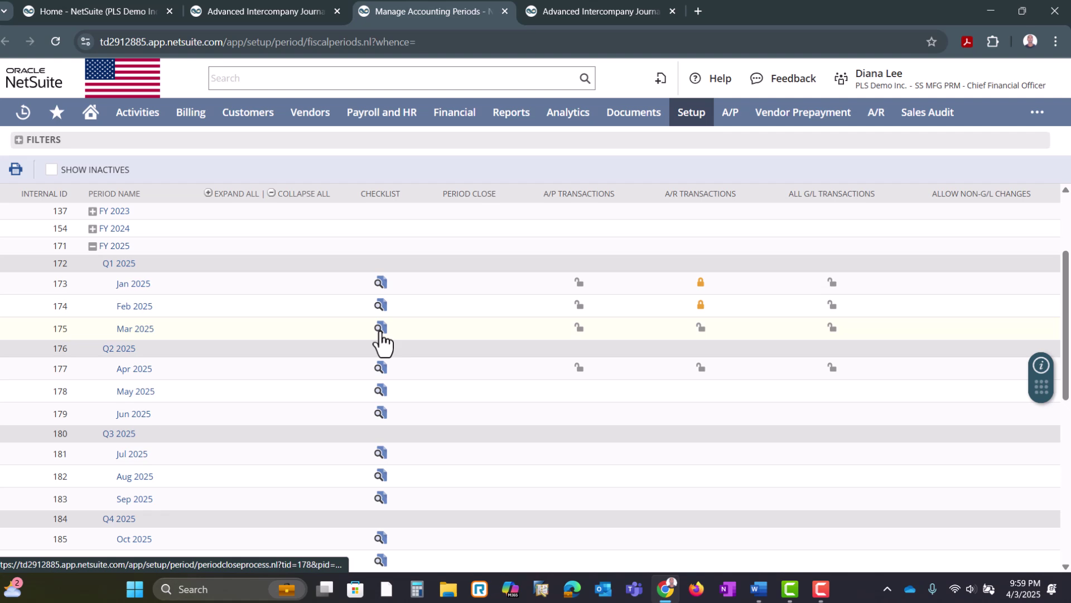
left_click(380, 366)
scroll(283, 361, "down", 2)
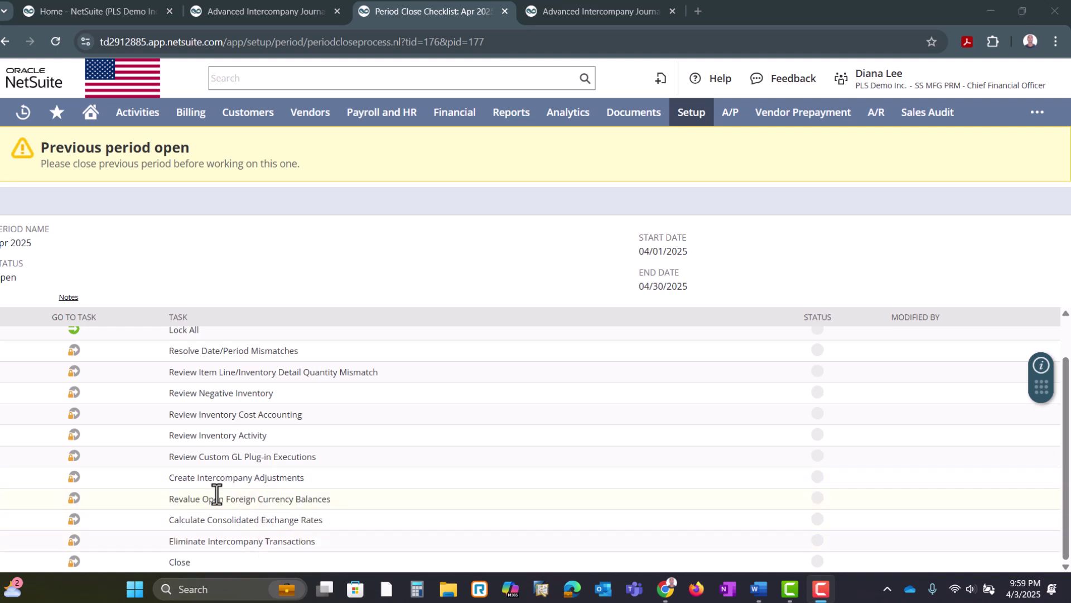
scroll(207, 473, "up", 3)
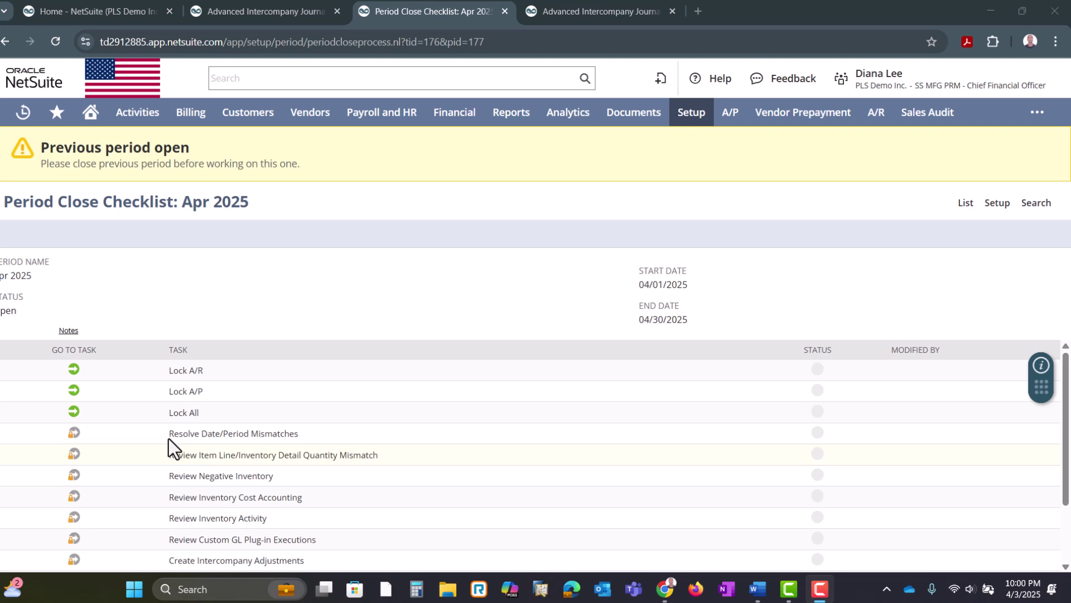
scroll(231, 495, "down", 2)
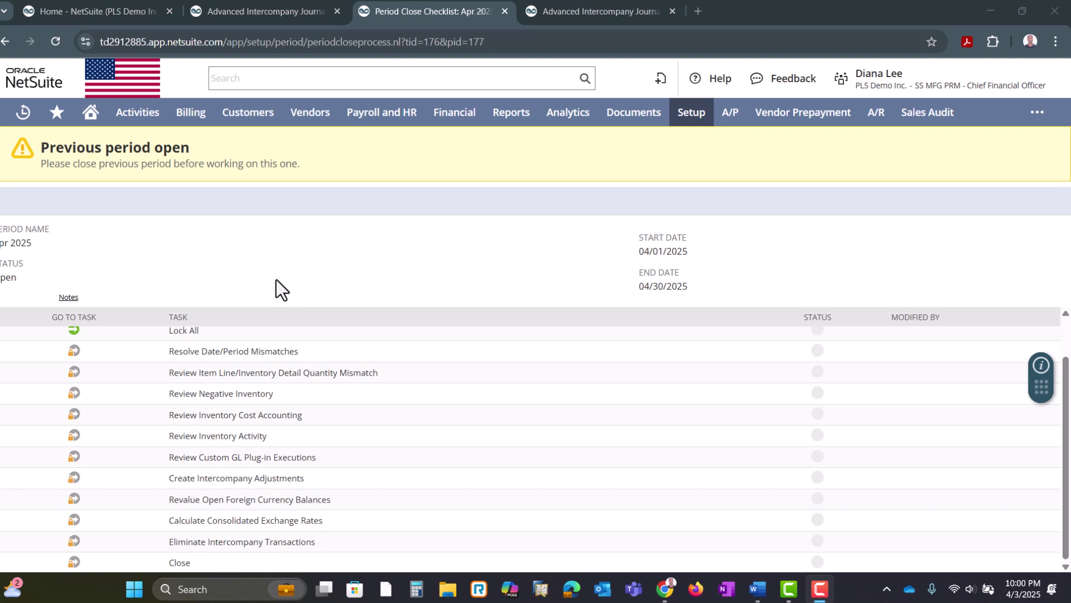
Switch to the Home - NetSuite tab showing the report tiles and KPI meters.
left_click(99, 14)
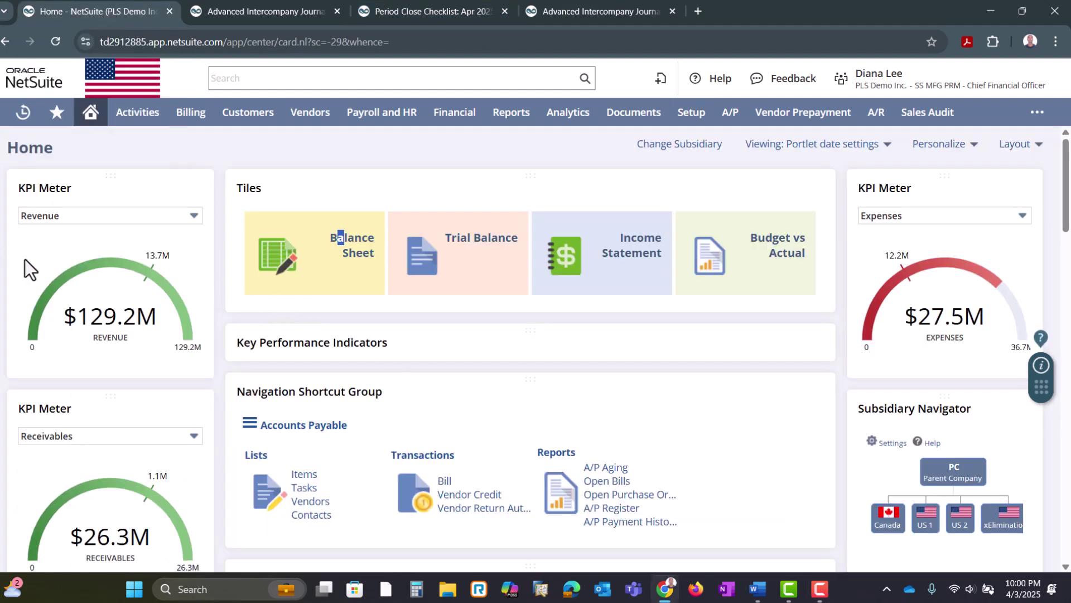
left_click(304, 424)
left_click(314, 432)
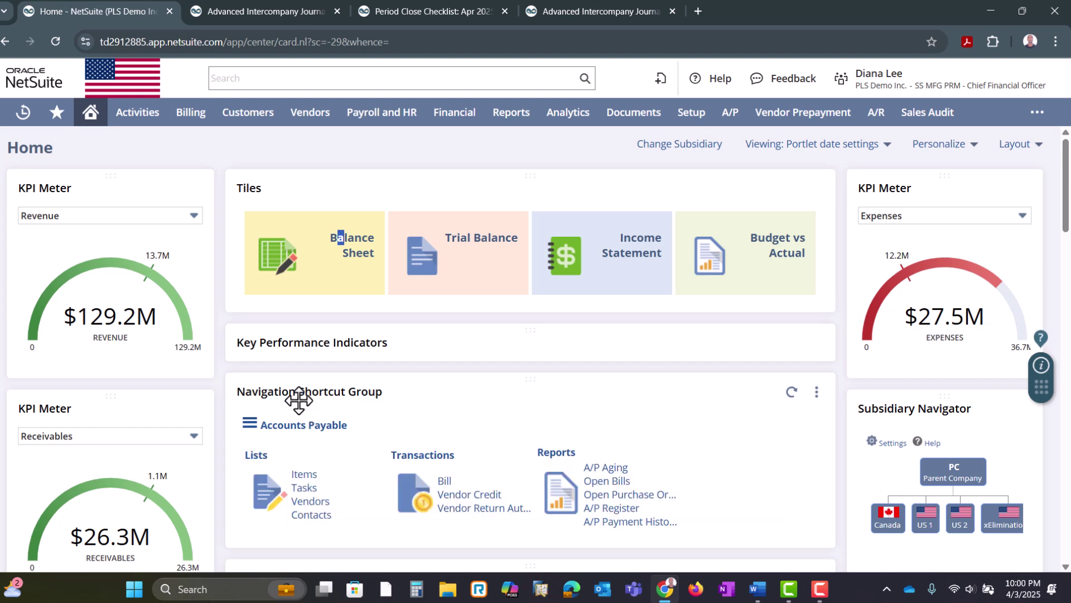